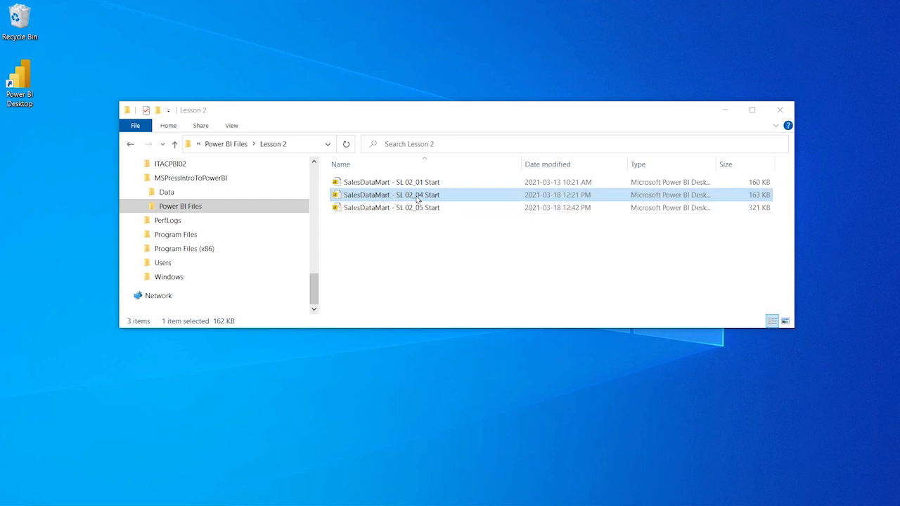
- Open the SalesDataMart - SL 02_04 Start report and launch the Power Query Editor for its data
click(433, 201)
double_click(434, 200)
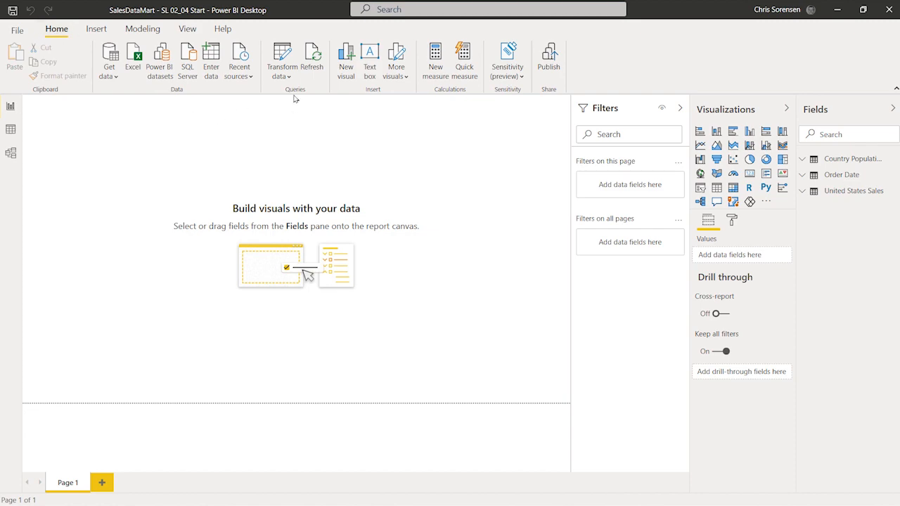
click(282, 56)
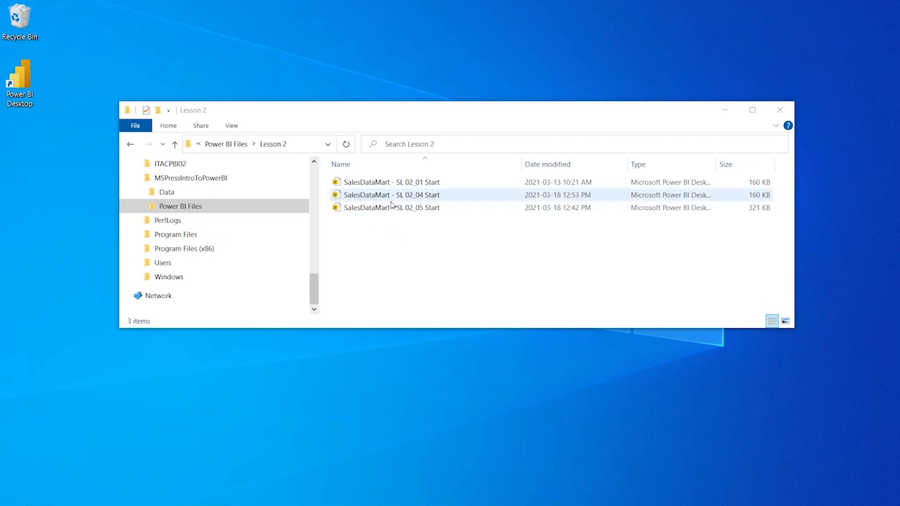
click(432, 200)
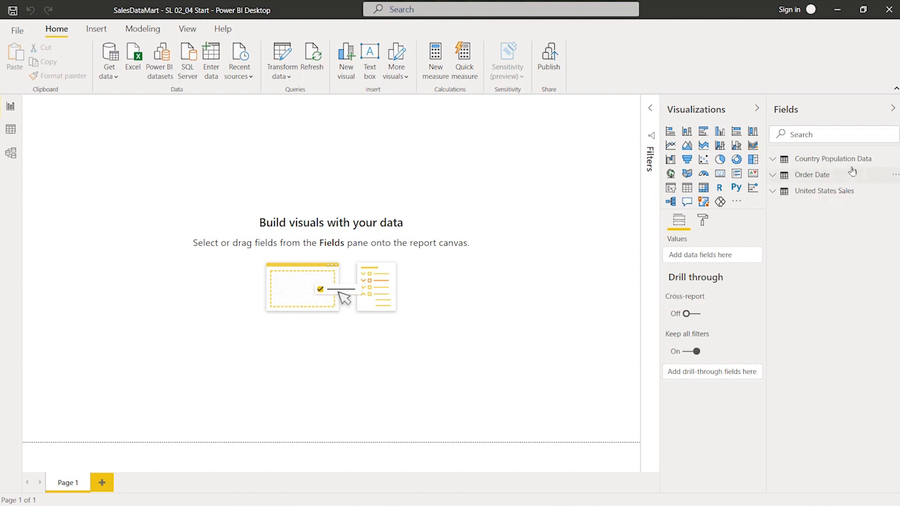
mouse_move(832, 165)
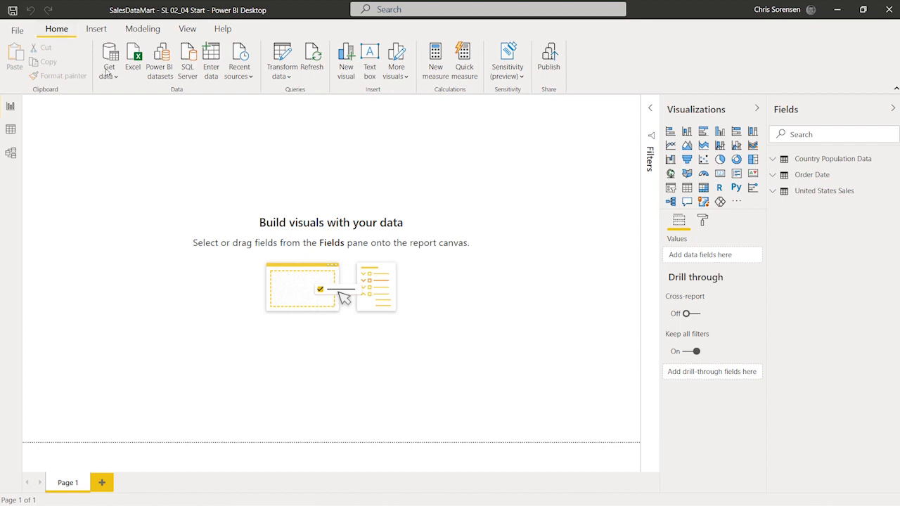
click(288, 59)
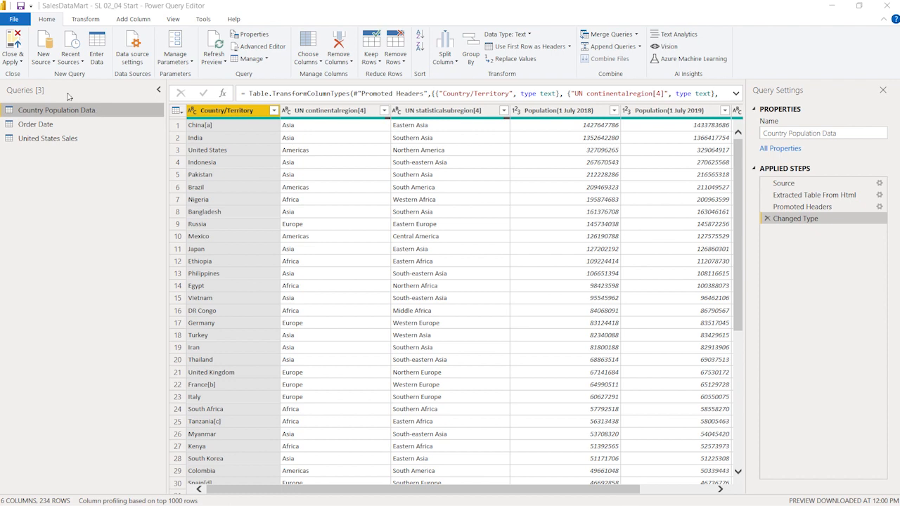
- Add a new Excel source using the Product workbook from the MSPressIntroToPowerBI Data\Dimensions folder
click(47, 62)
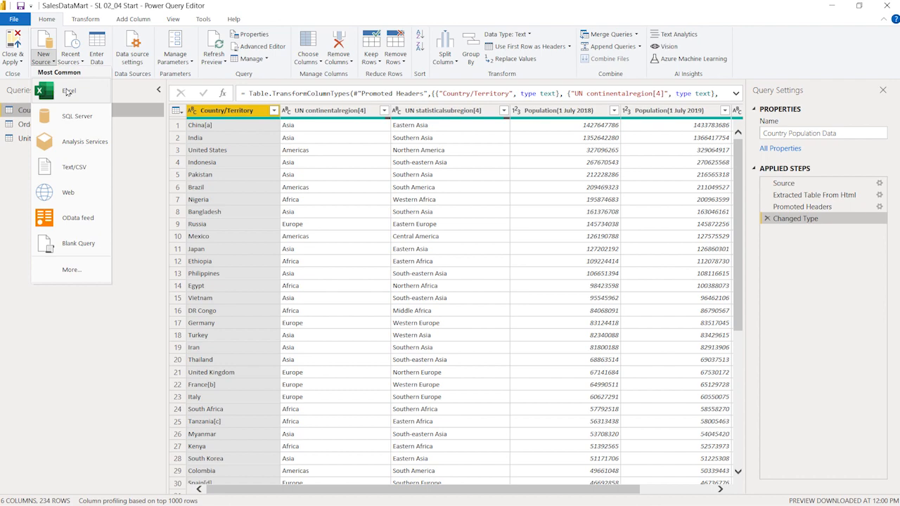
click(67, 91)
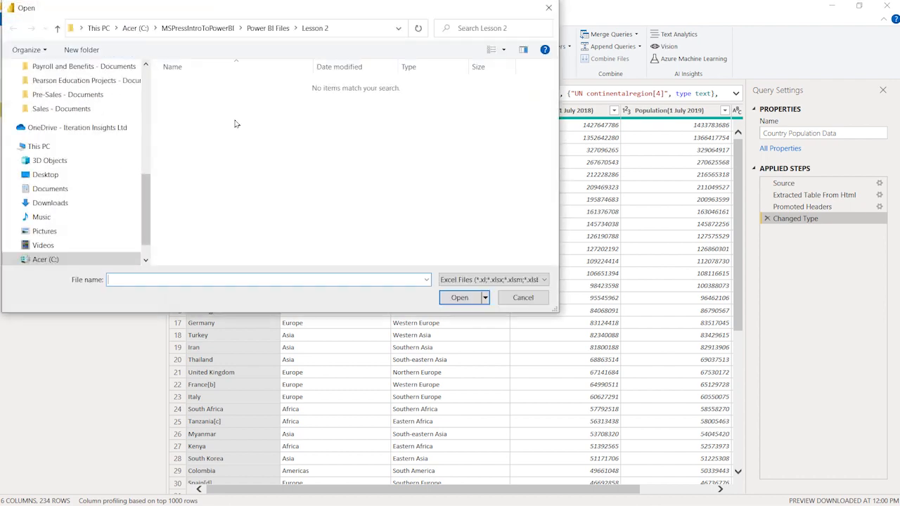
click(205, 28)
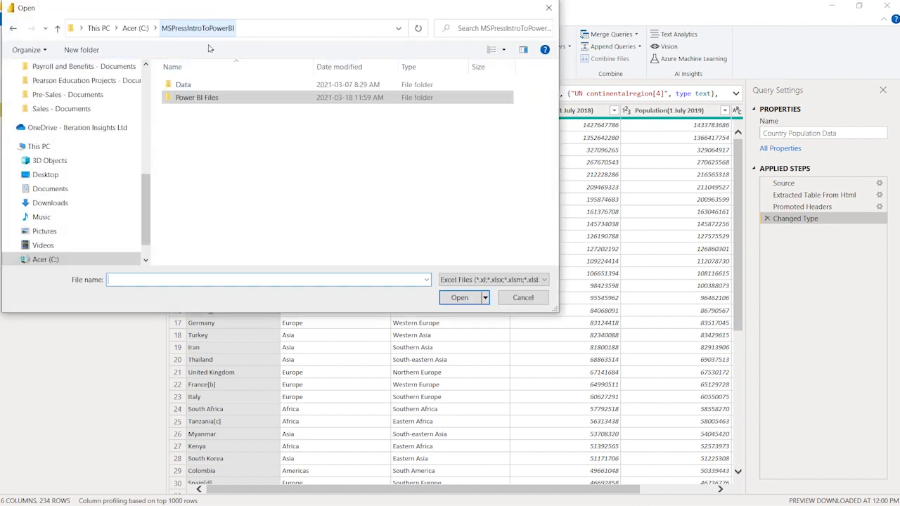
double_click(197, 85)
double_click(227, 97)
click(226, 98)
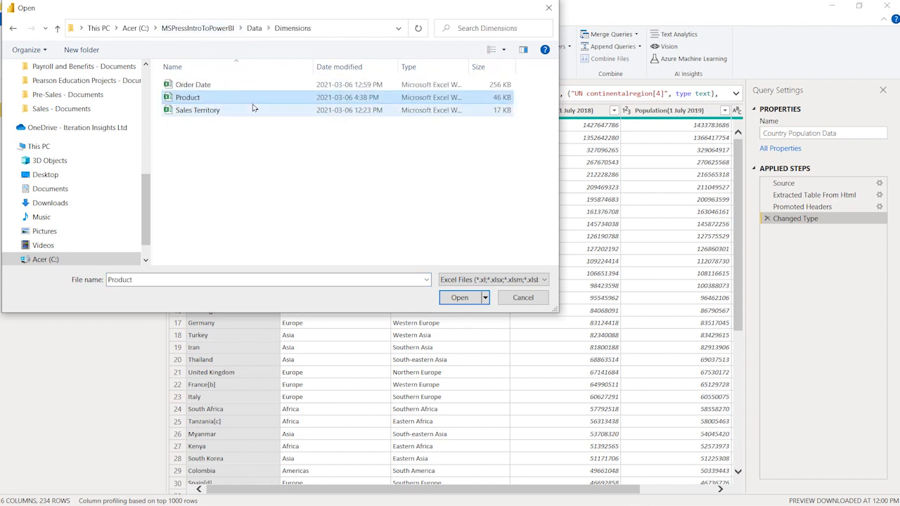
click(463, 303)
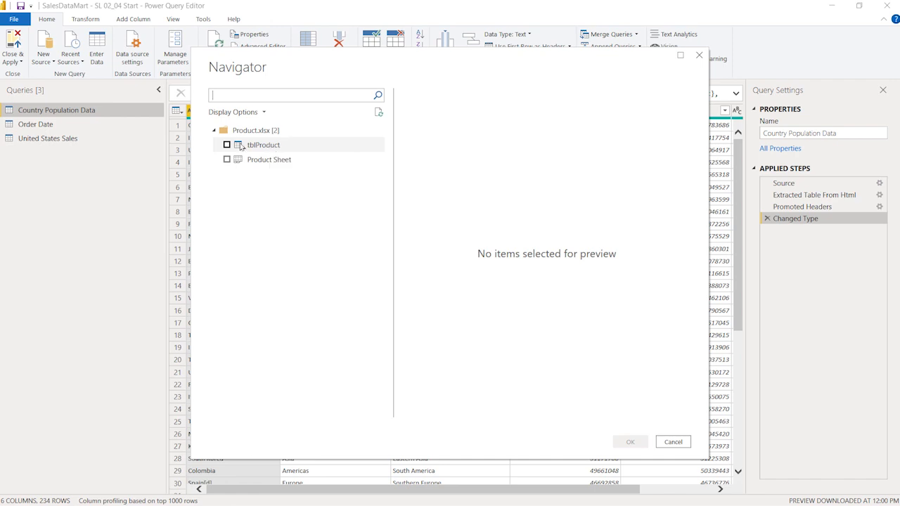
- Compare the previews of the tblProduct table and the Product Sheet worksheet in the Navigator
click(263, 146)
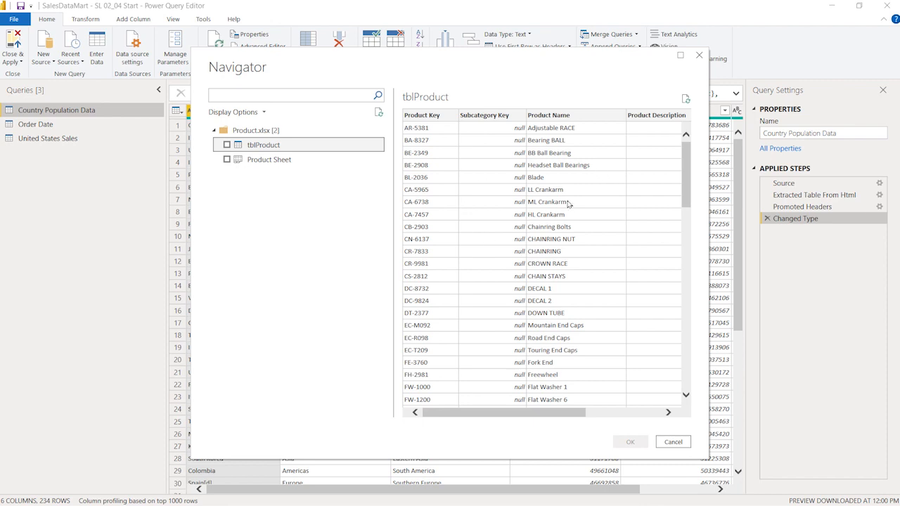
click(270, 161)
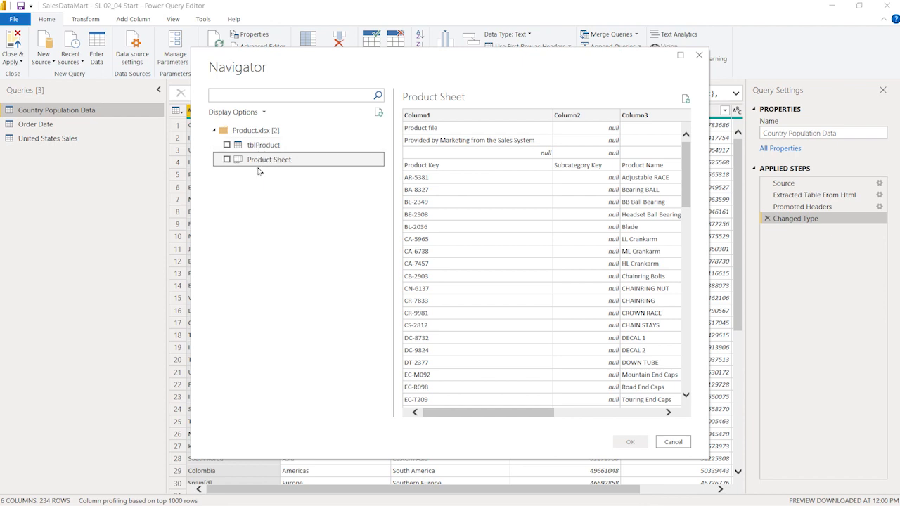
click(264, 147)
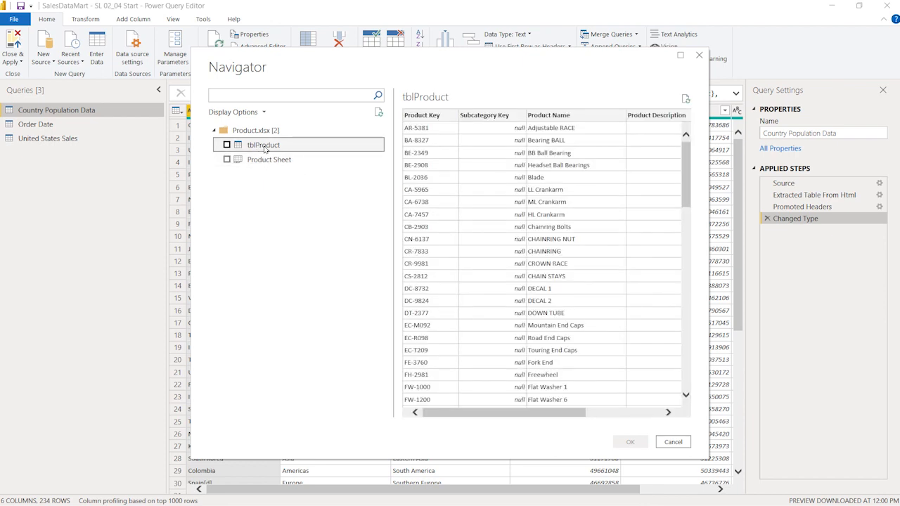
click(269, 160)
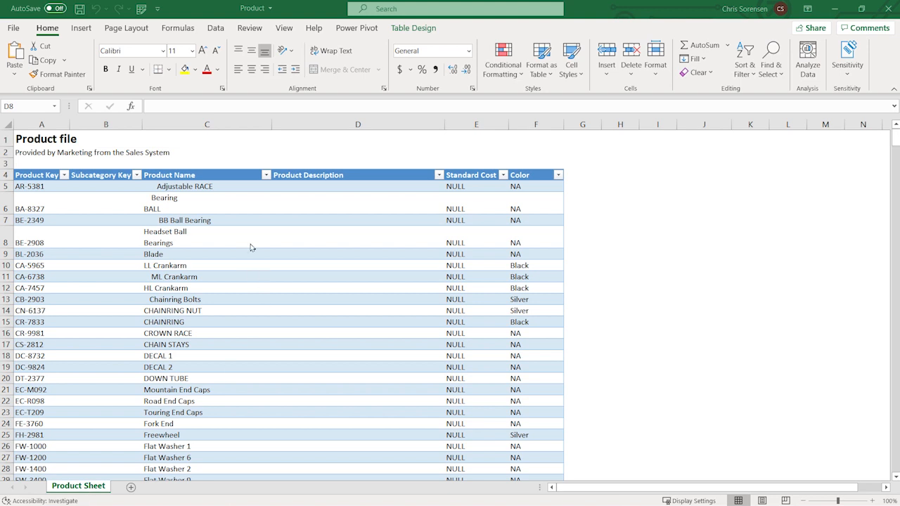
- Switch to the Product workbook in Excel and examine its table name, the title rows above the table and the table's range
click(278, 228)
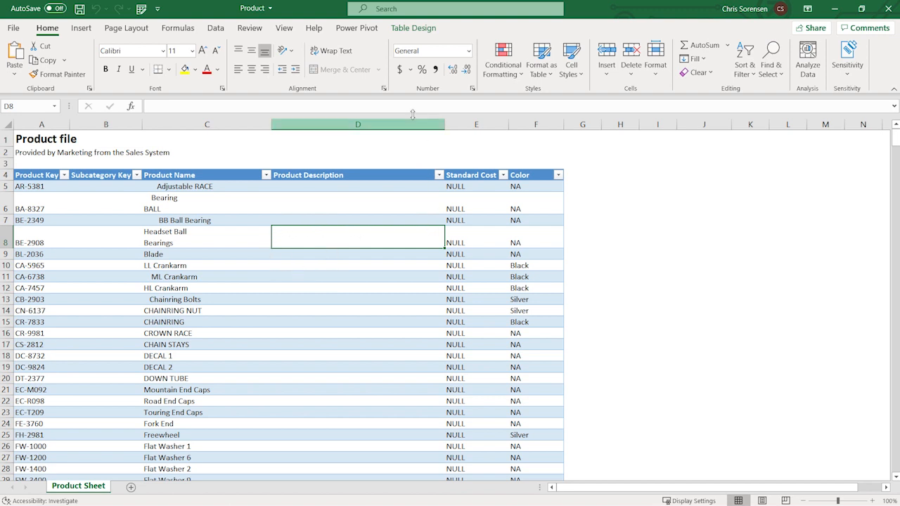
click(415, 28)
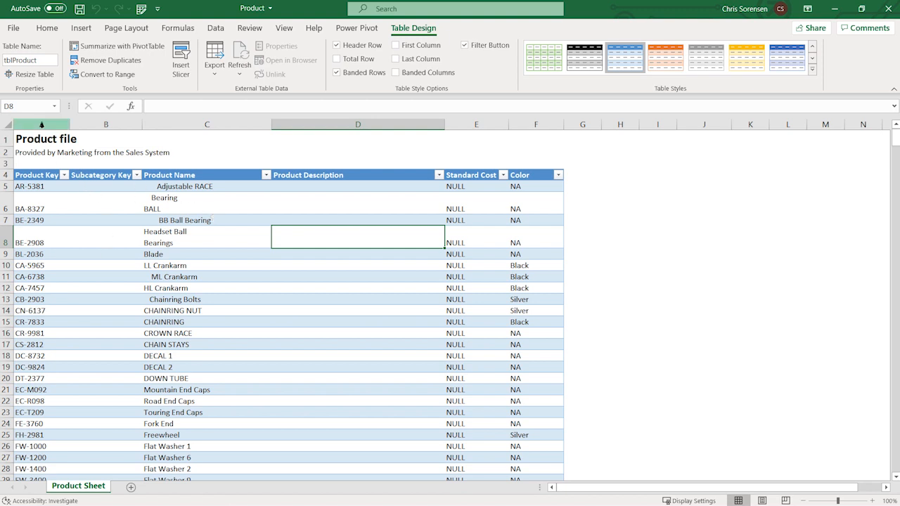
drag(35, 135, 547, 159)
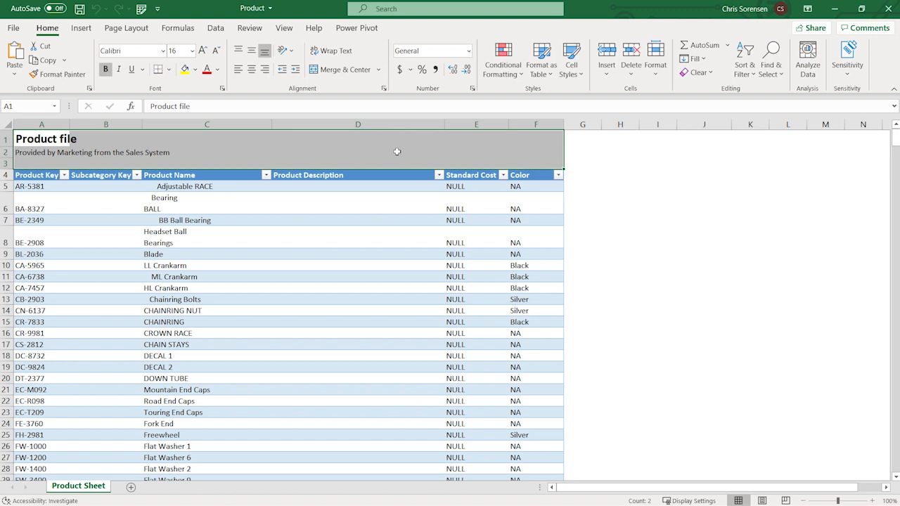
click(358, 216)
drag(31, 177, 519, 424)
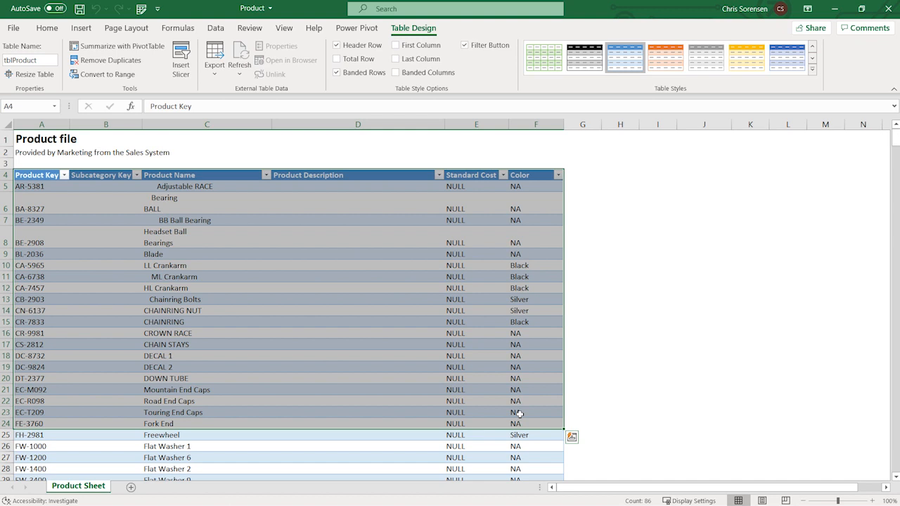
click(409, 233)
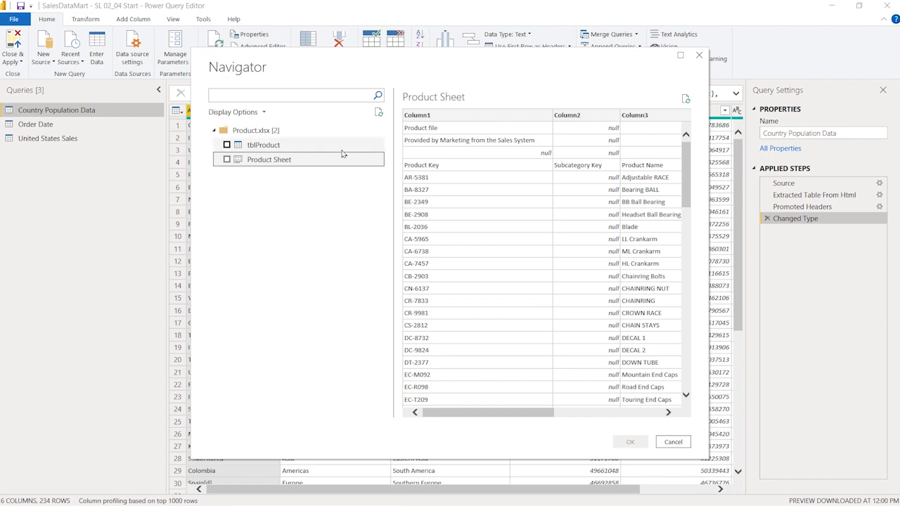
- Back in the Power Query Navigator, import only the tblProduct table from Product.xlsx as a new query
click(270, 147)
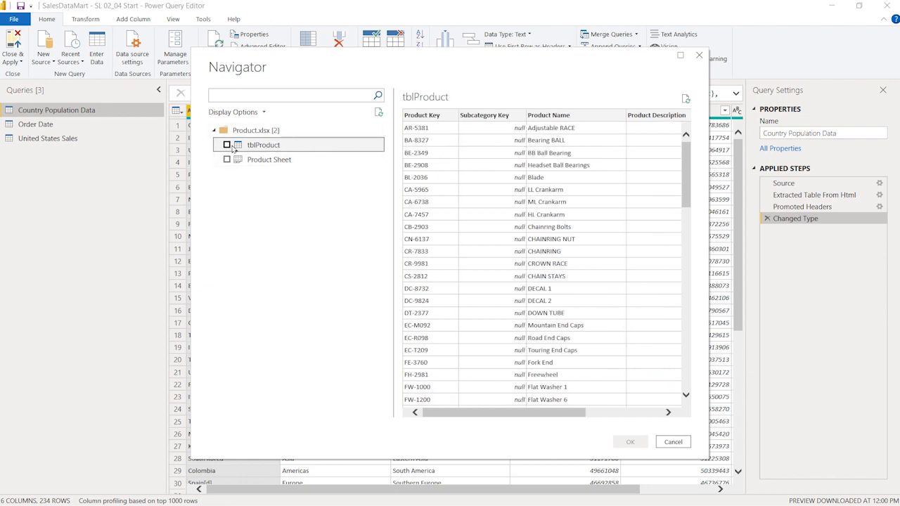
click(227, 145)
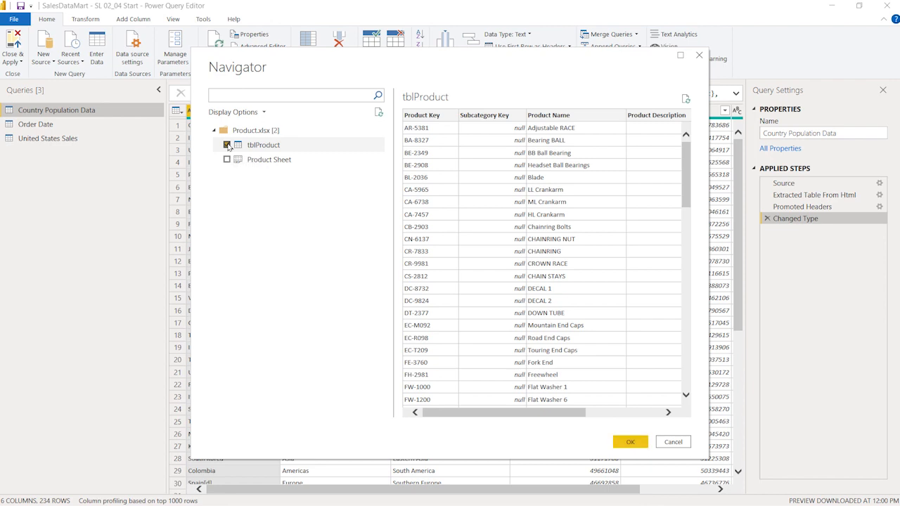
click(634, 443)
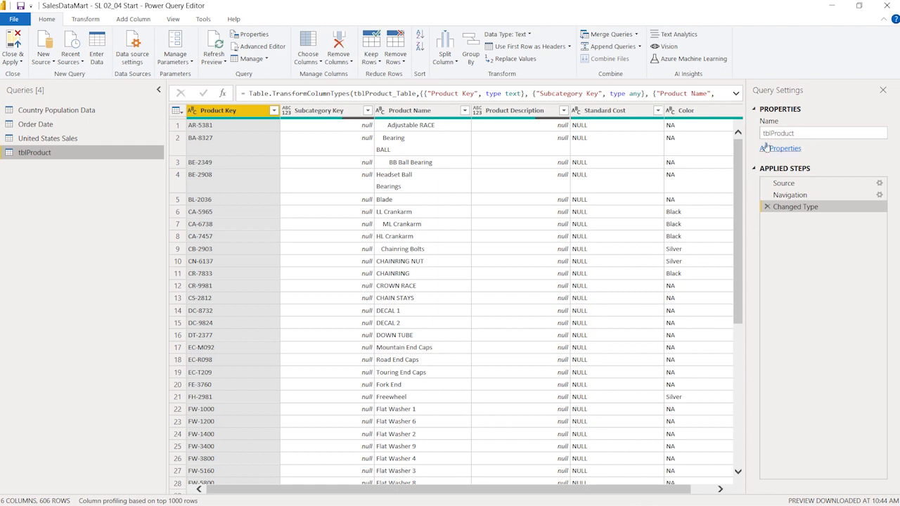
- Rename the tblProduct query to Product
click(797, 133)
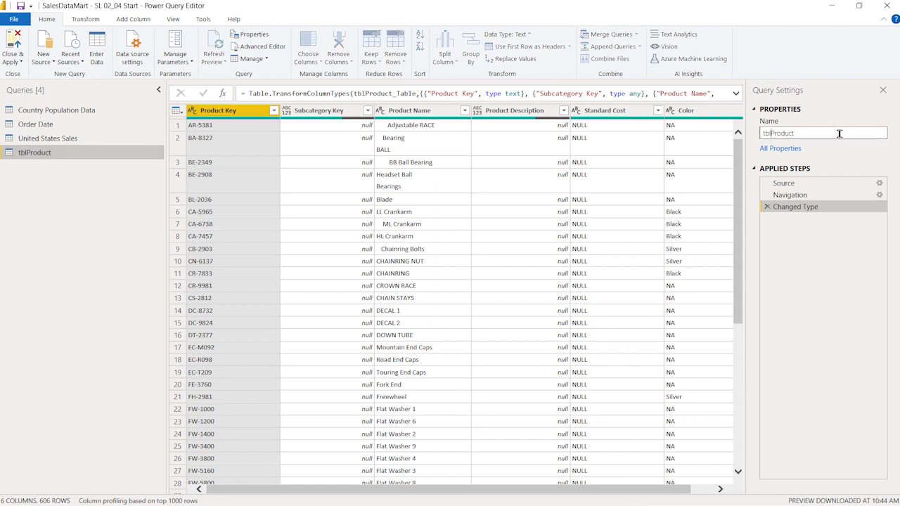
key(BackSpace)
key(BackSpace)
key(BackSpace)
key(Return)
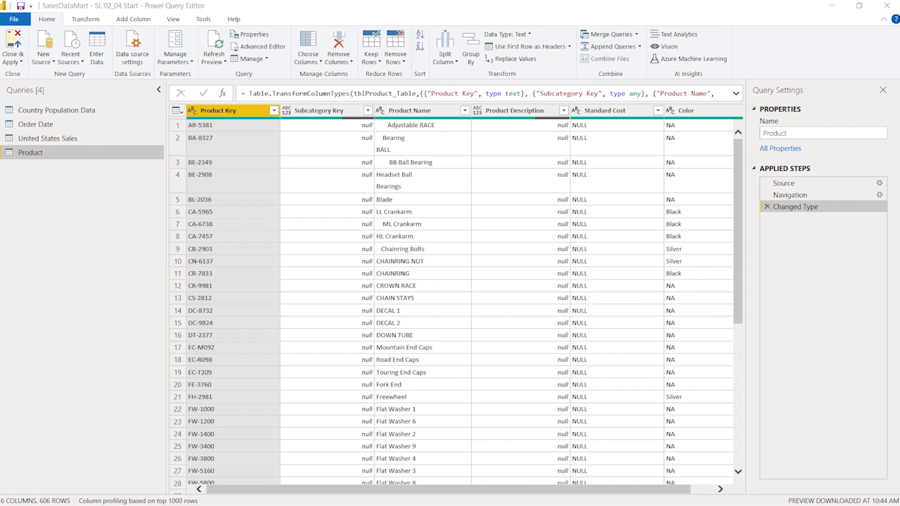
- Import the Product Level text file from the Dimensions folder, tab-delimited, with data type detection based on the first 200 rows
click(51, 63)
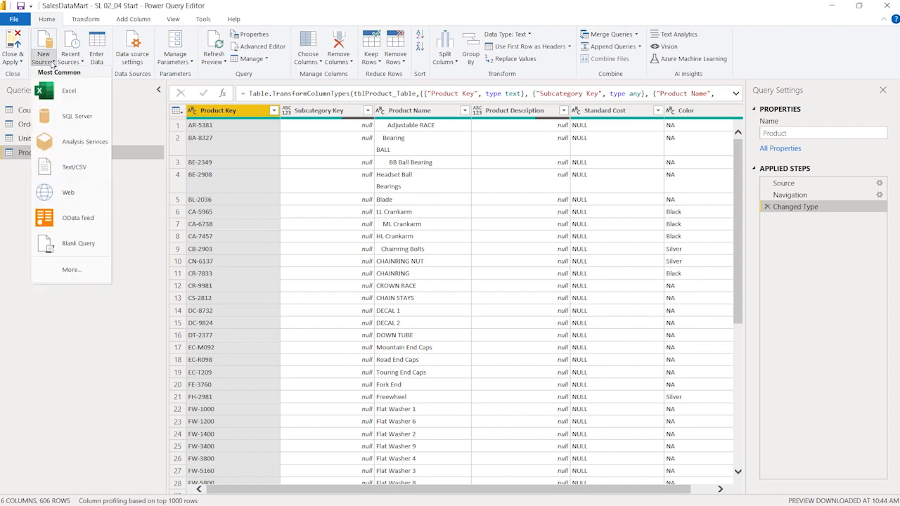
click(97, 170)
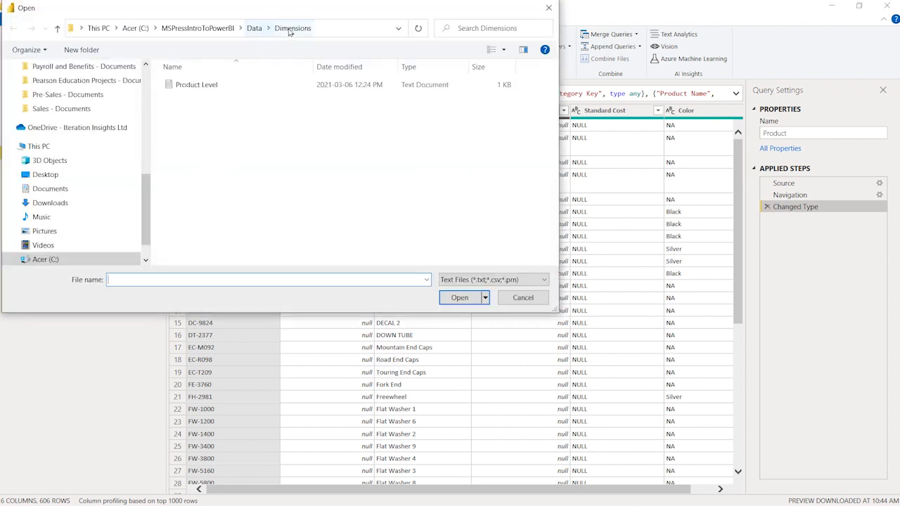
click(224, 85)
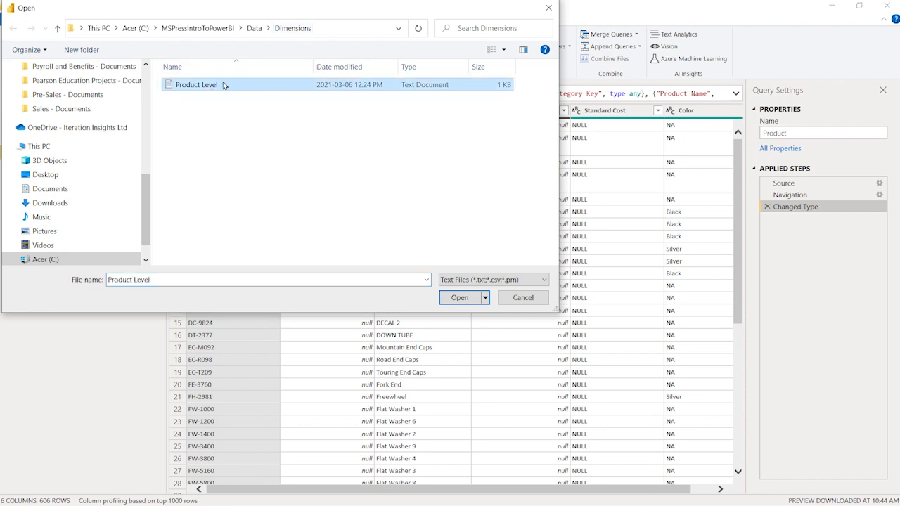
double_click(223, 84)
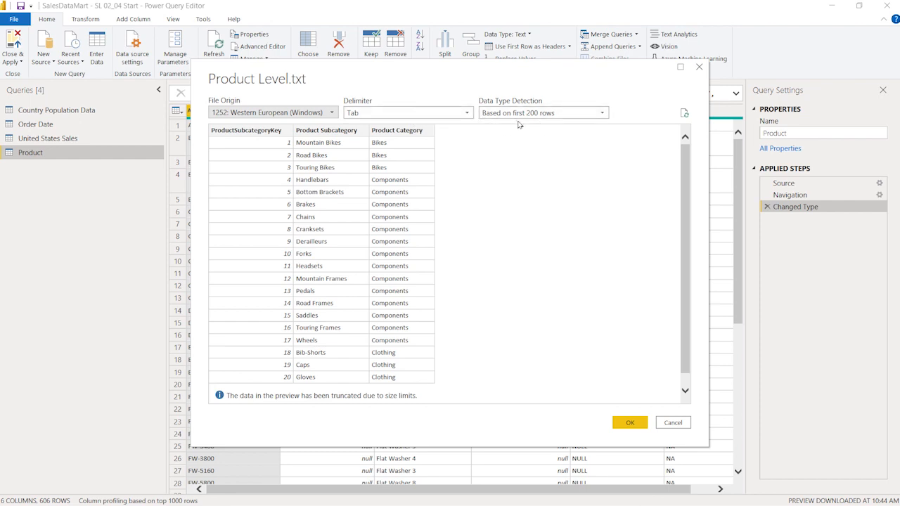
click(552, 115)
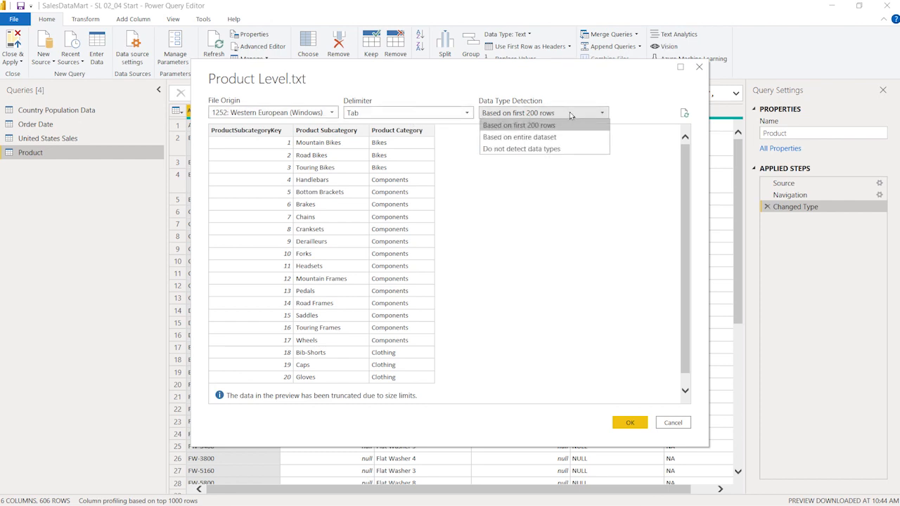
click(632, 308)
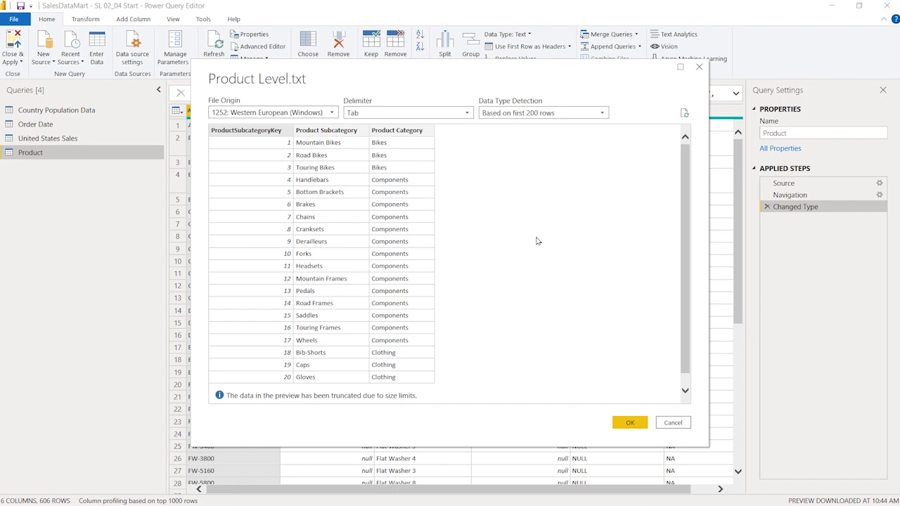
click(630, 423)
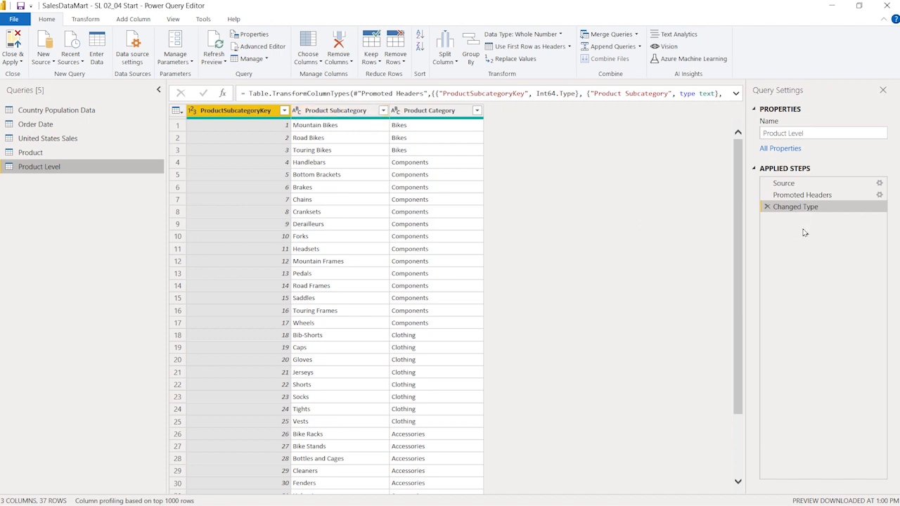
- Review the Product Level query's applied steps one by one: Source, Promoted Headers and Changed Type
click(792, 185)
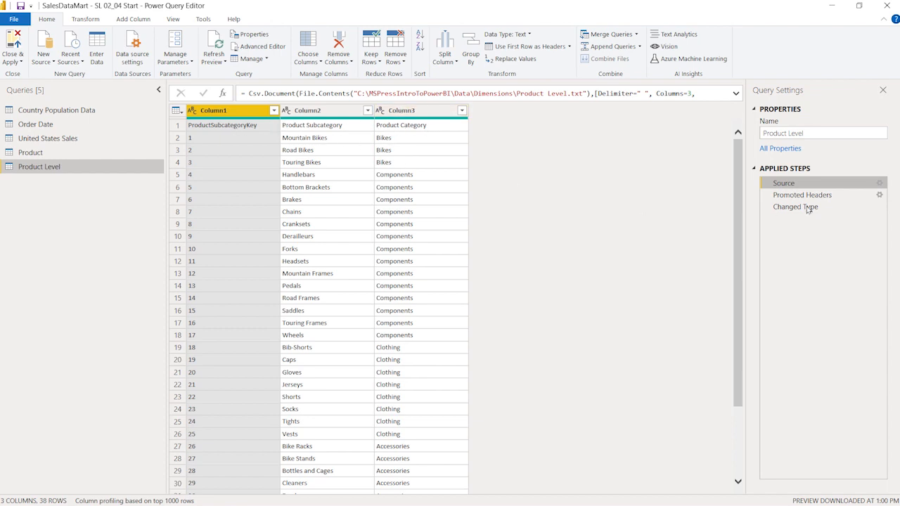
click(835, 195)
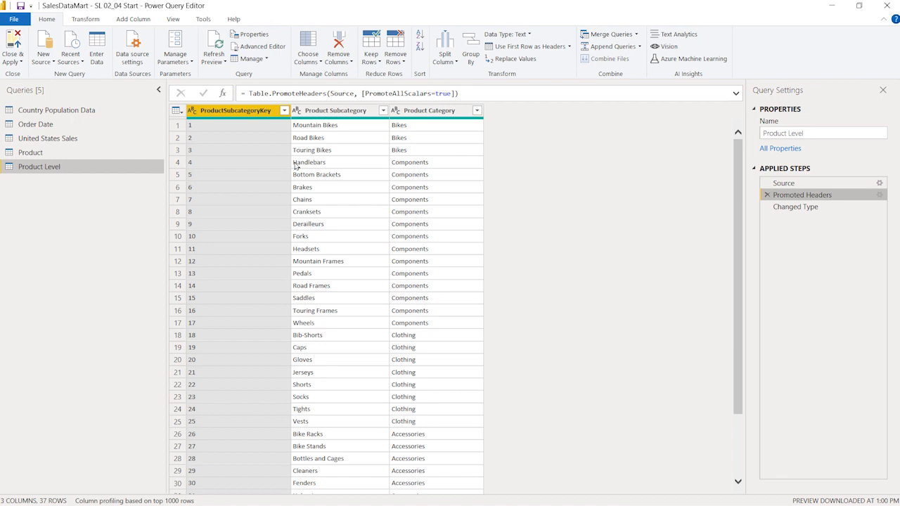
click(807, 209)
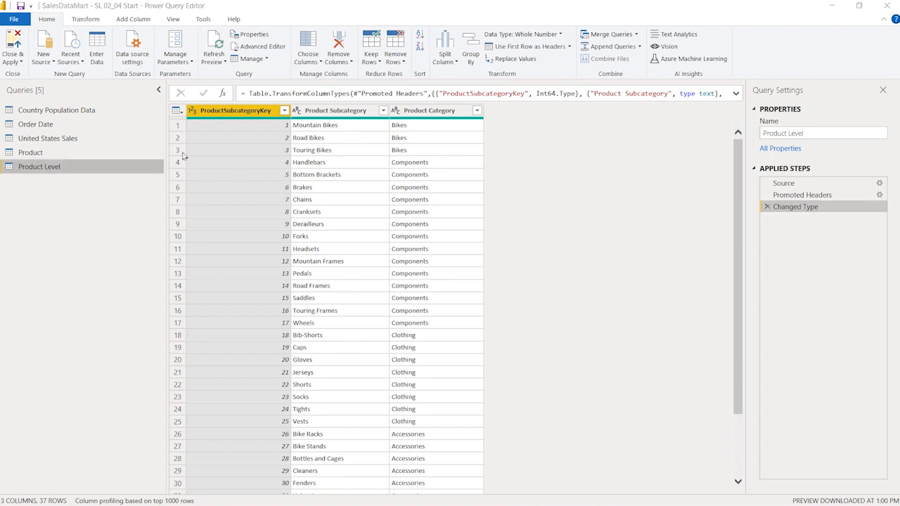
- Import Sheet1 from the Sales Territory Excel workbook in the Dimensions folder as a new query
click(52, 63)
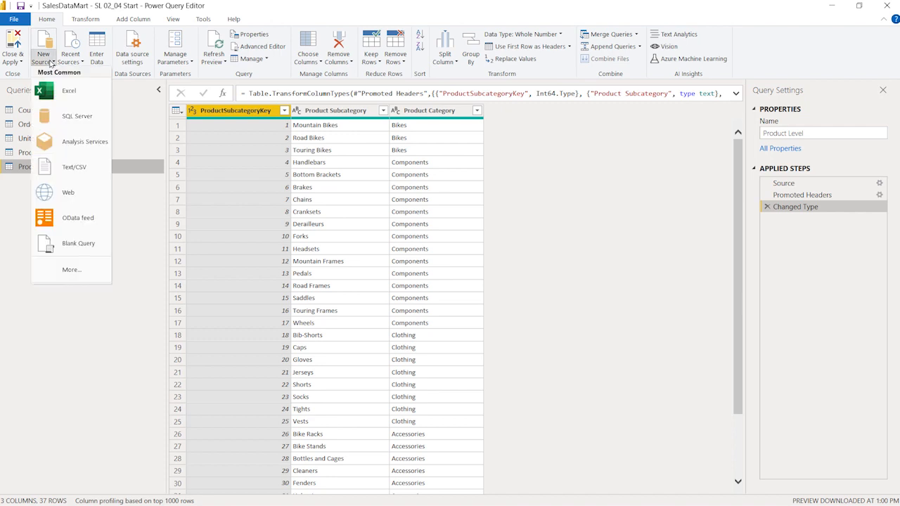
click(123, 5)
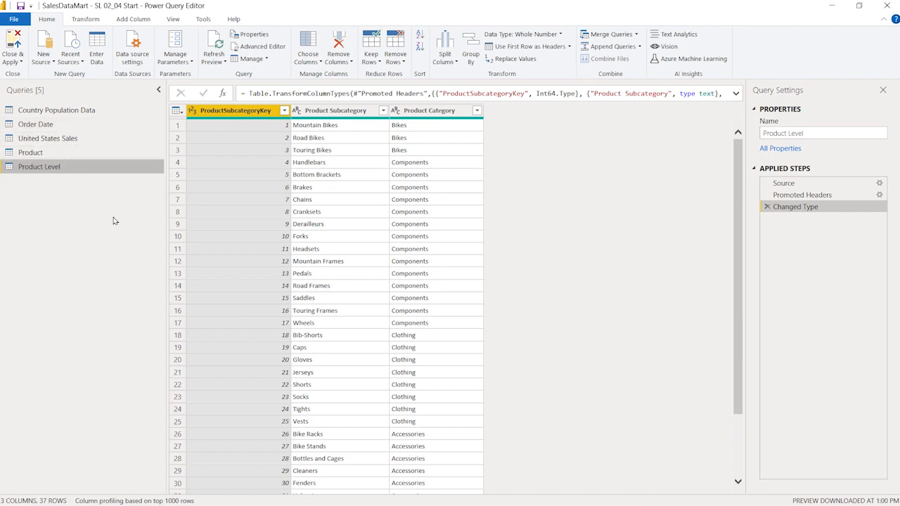
click(52, 62)
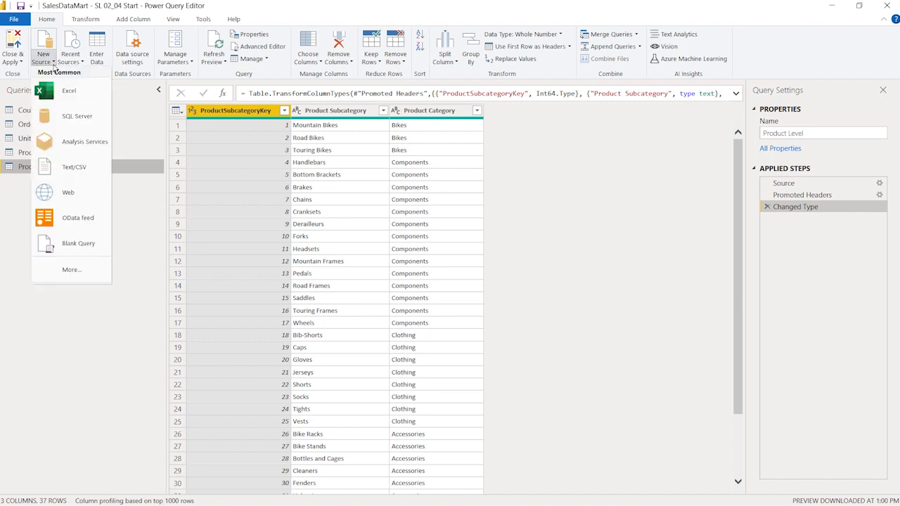
click(66, 91)
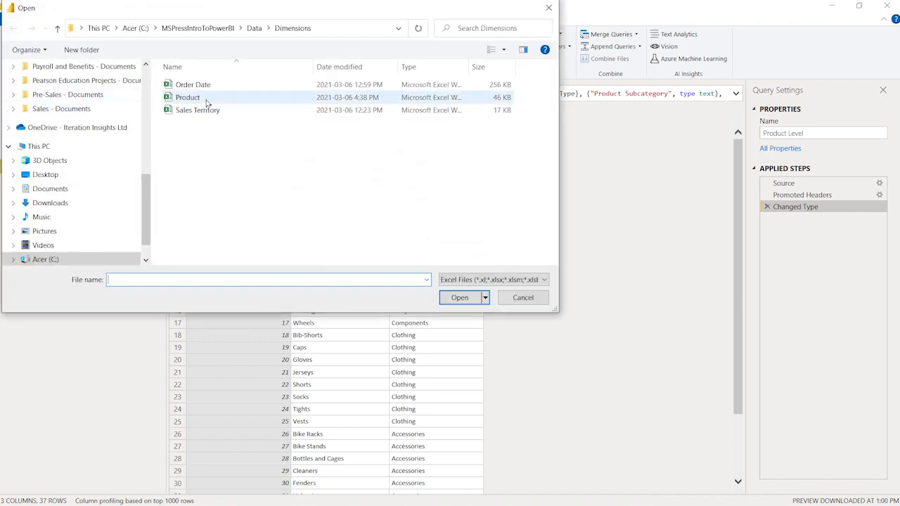
click(200, 112)
double_click(218, 114)
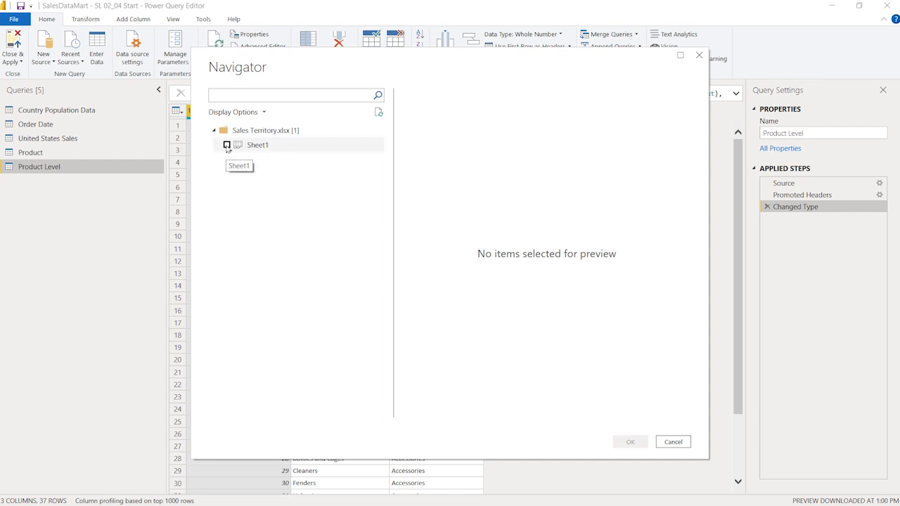
click(227, 145)
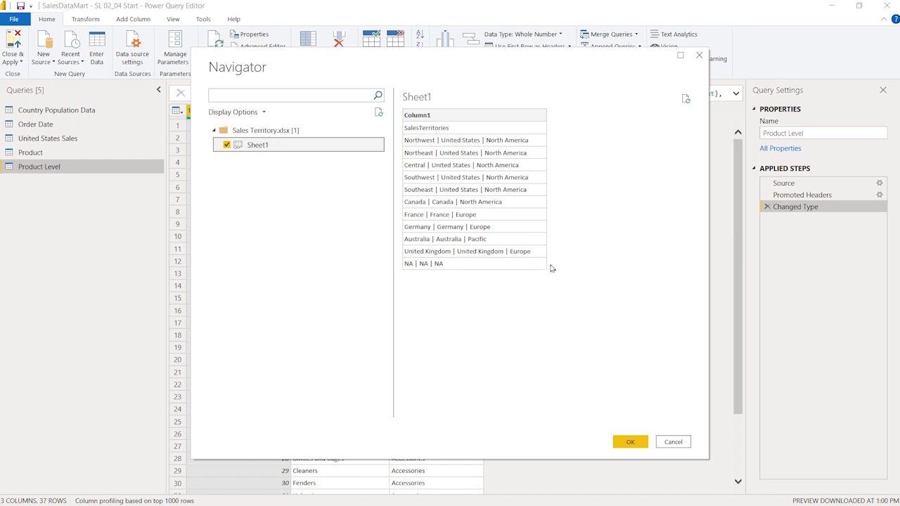
click(630, 441)
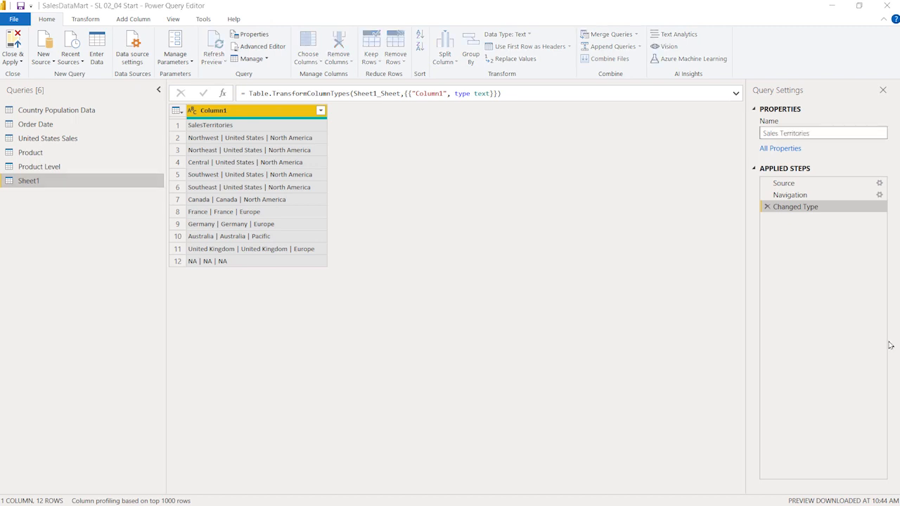
- Rename the Sheet1 query to Sales Territories and promote its first row to column headers
click(830, 133)
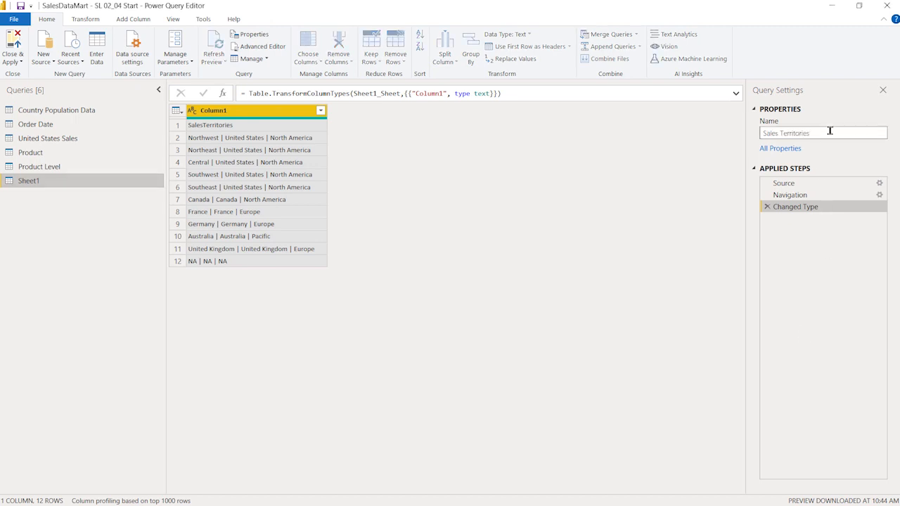
key(Return)
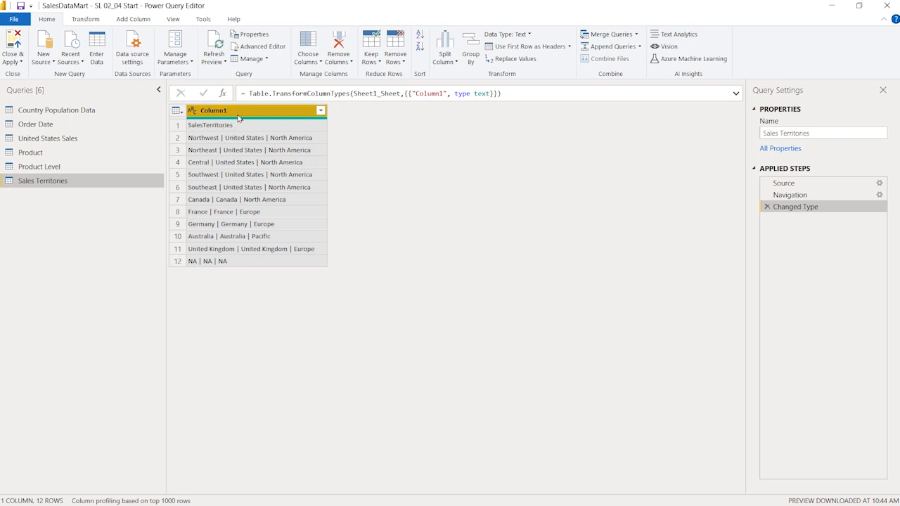
mouse_move(238, 121)
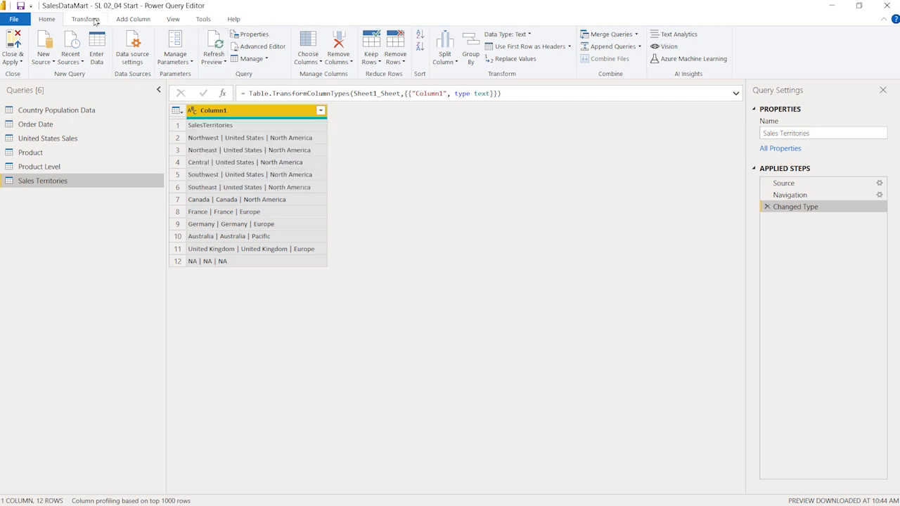
click(93, 21)
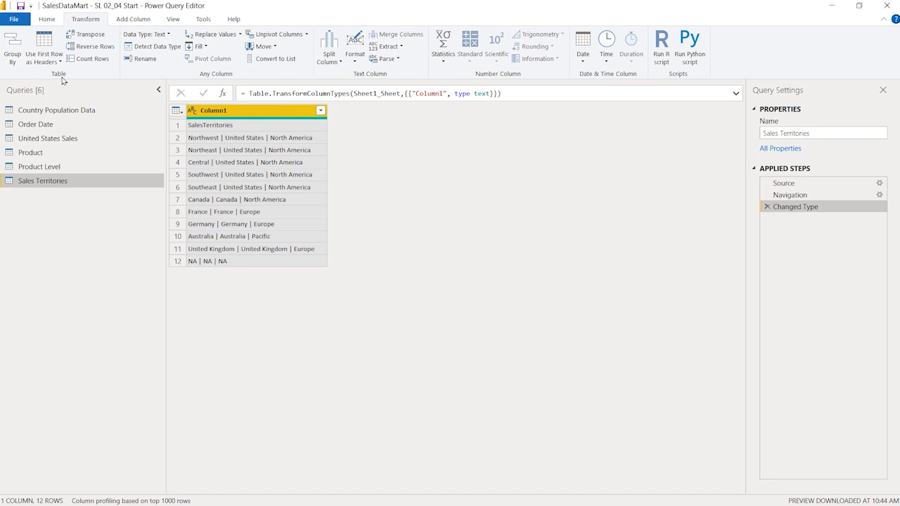
click(45, 46)
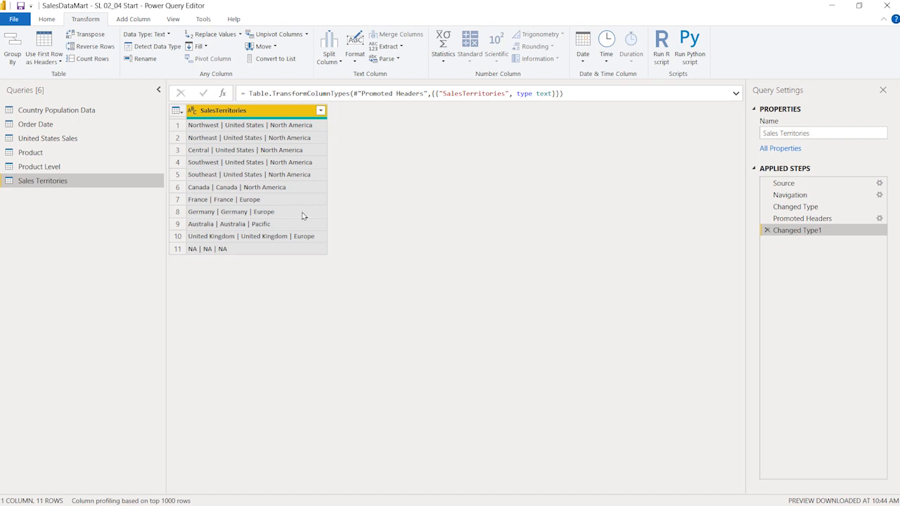
- Save the SalesDataMart report without applying the pending query changes
click(22, 7)
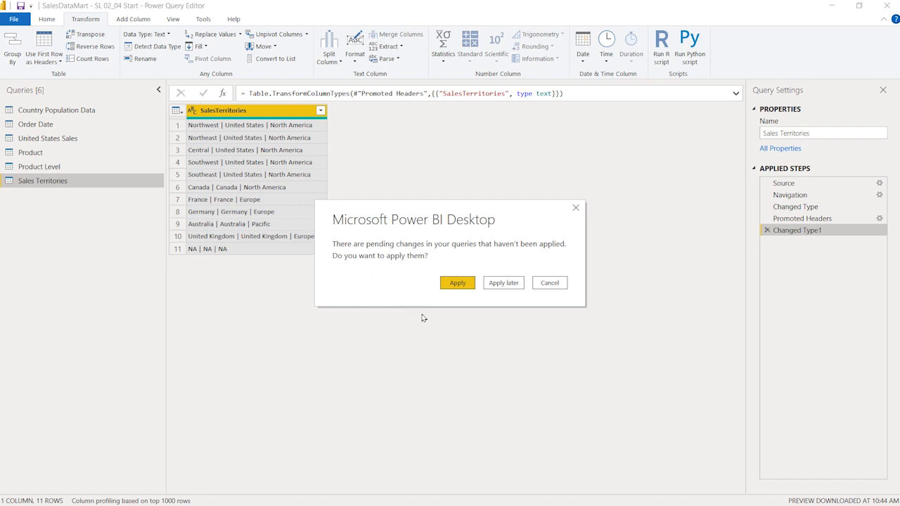
click(506, 283)
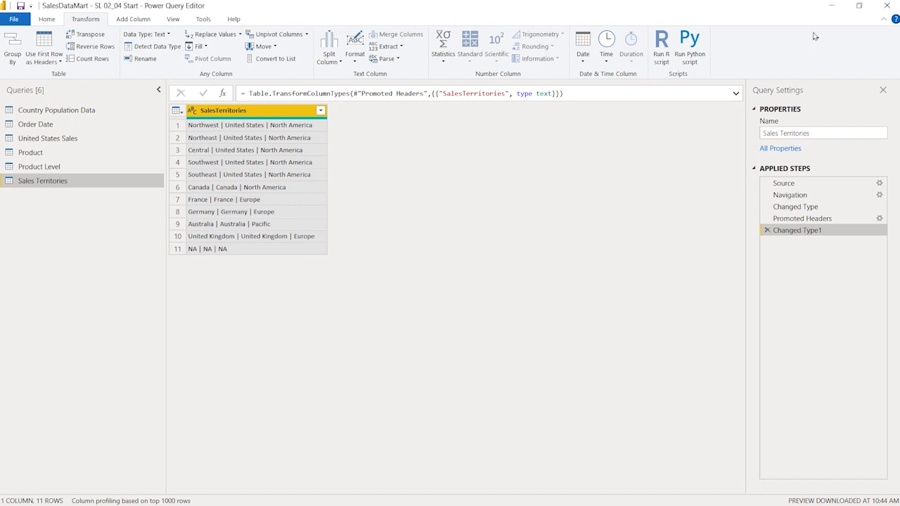
- Close the Power Query Editor without applying the changes, and widen the Fields pane in the report view
click(886, 7)
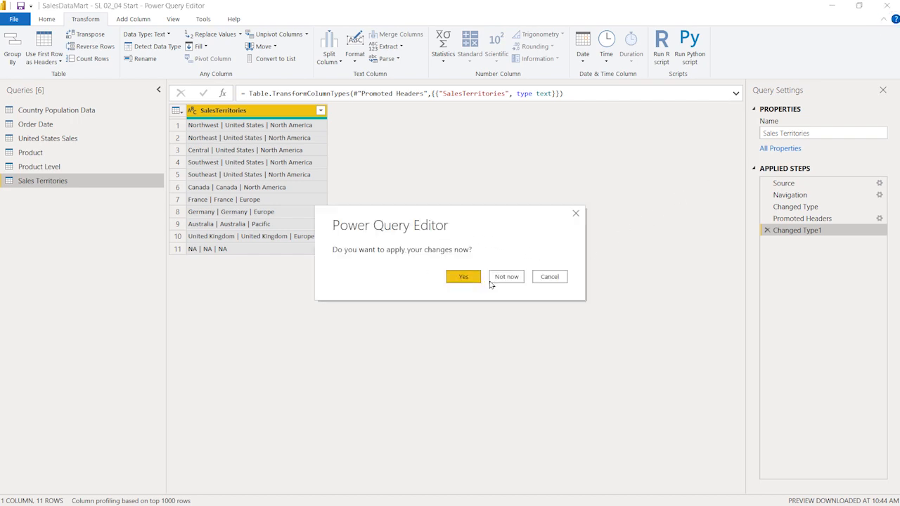
click(506, 277)
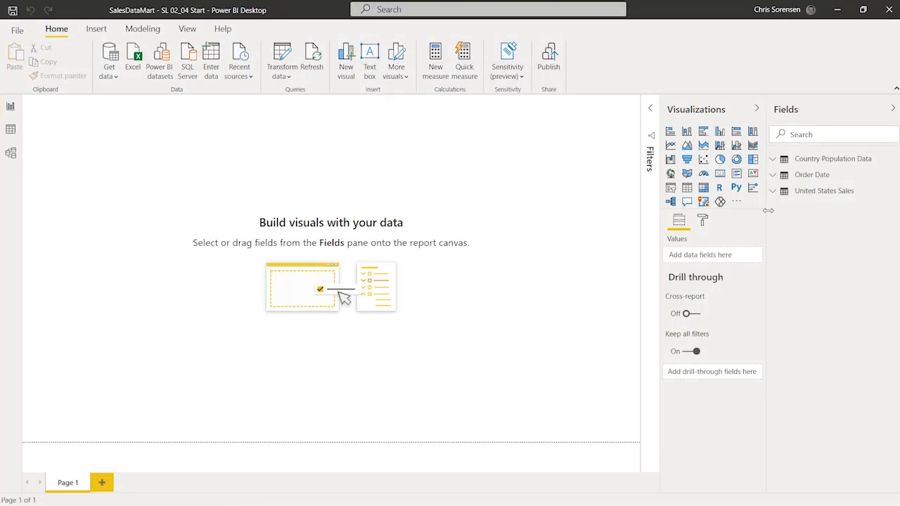
drag(767, 212, 731, 214)
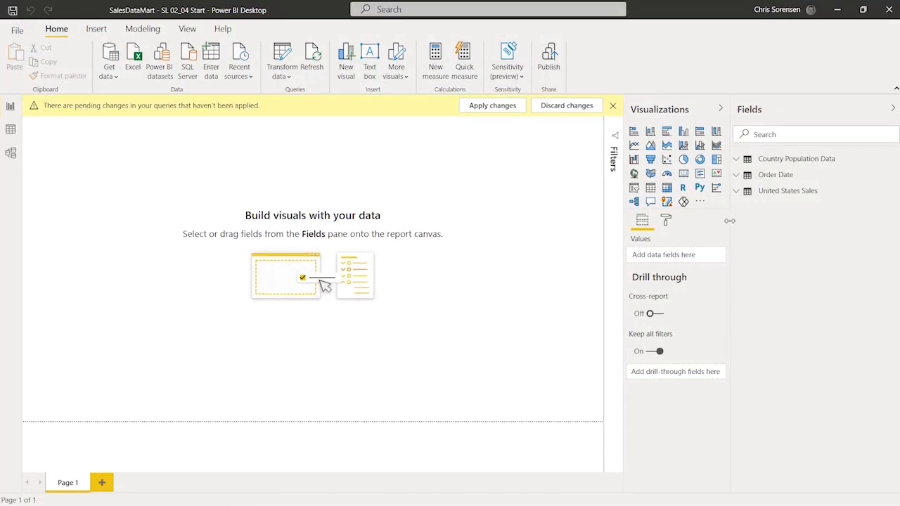